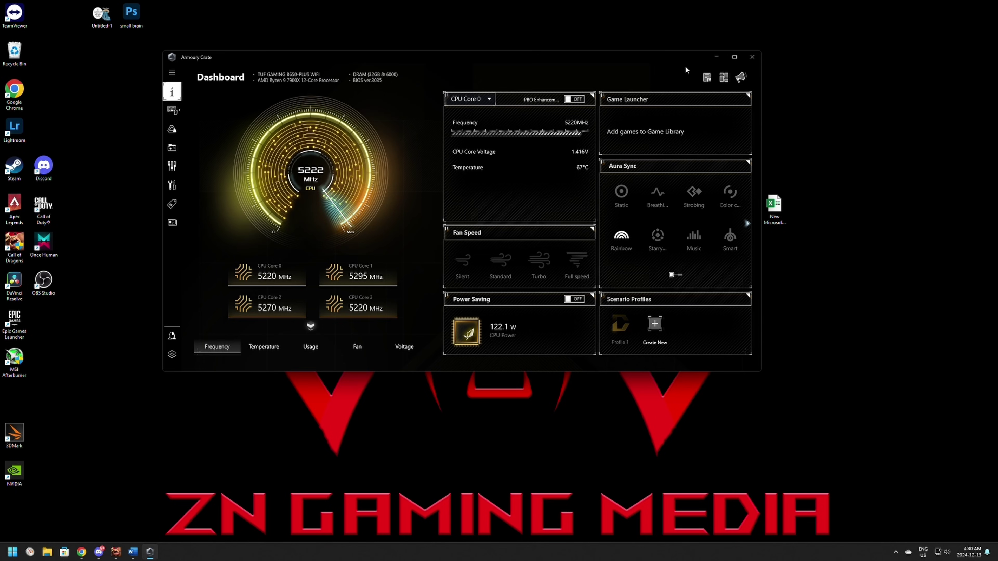
- Go from the search results to the TUF GAMING B650-PLUS WIFI support page's Driver & Tools section
key("alt+Tab")
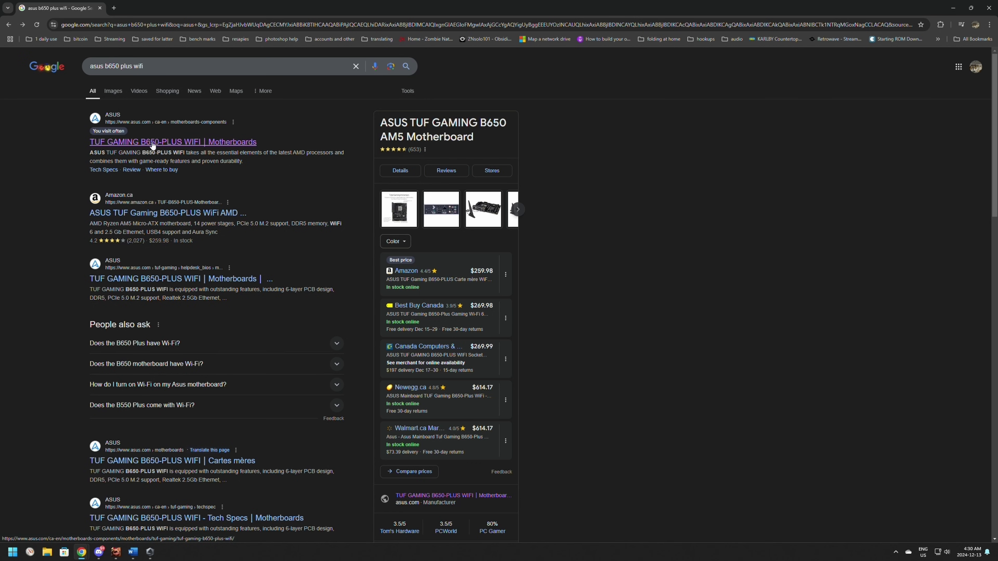
left_click(152, 143)
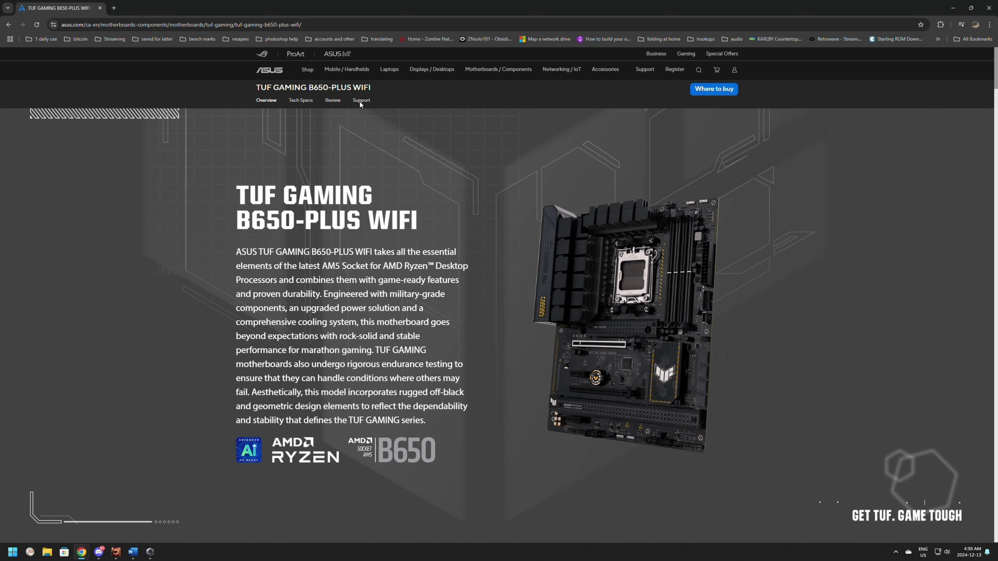
left_click(360, 100)
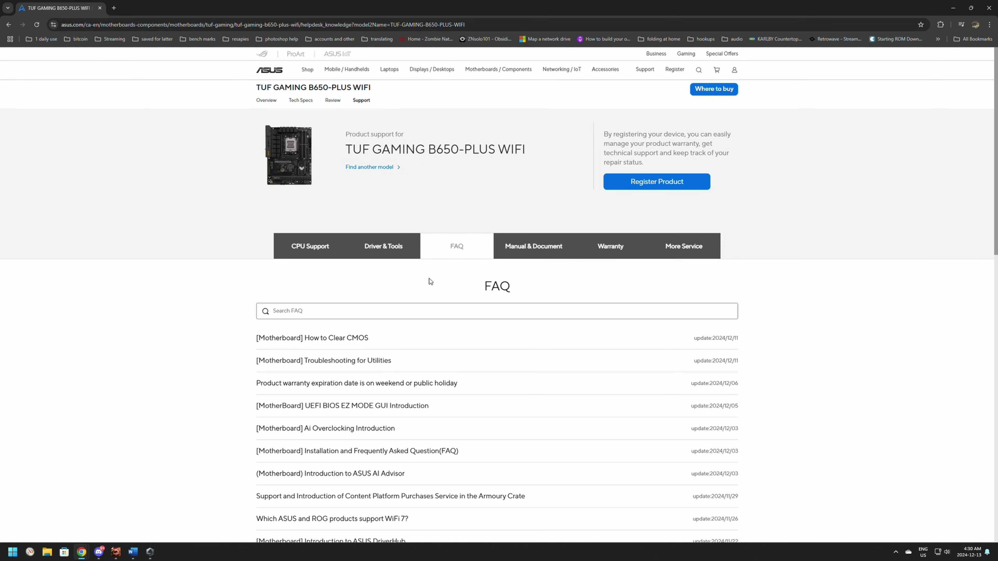
left_click(384, 254)
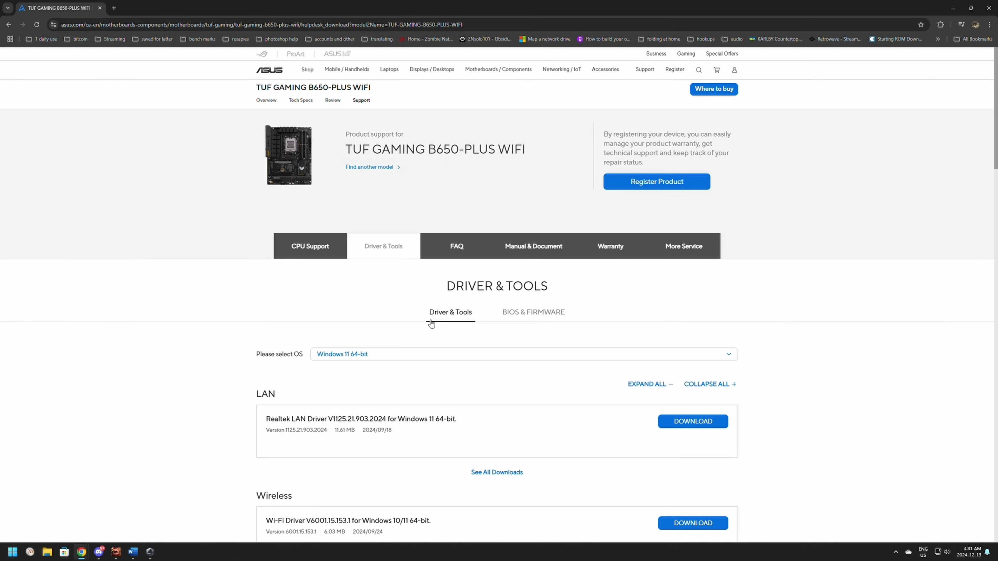
- Browse the Windows 11 64-bit driver downloads listed for the board
left_click(530, 314)
scroll(425, 327, "down", 8)
scroll(425, 322, "down", 12)
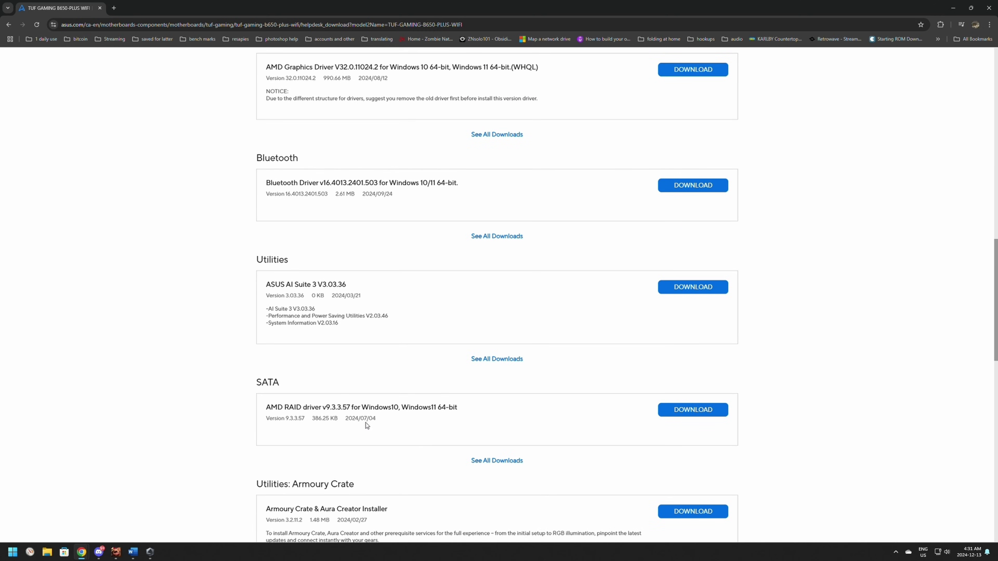
scroll(325, 350, "down", 4)
scroll(403, 379, "up", 20)
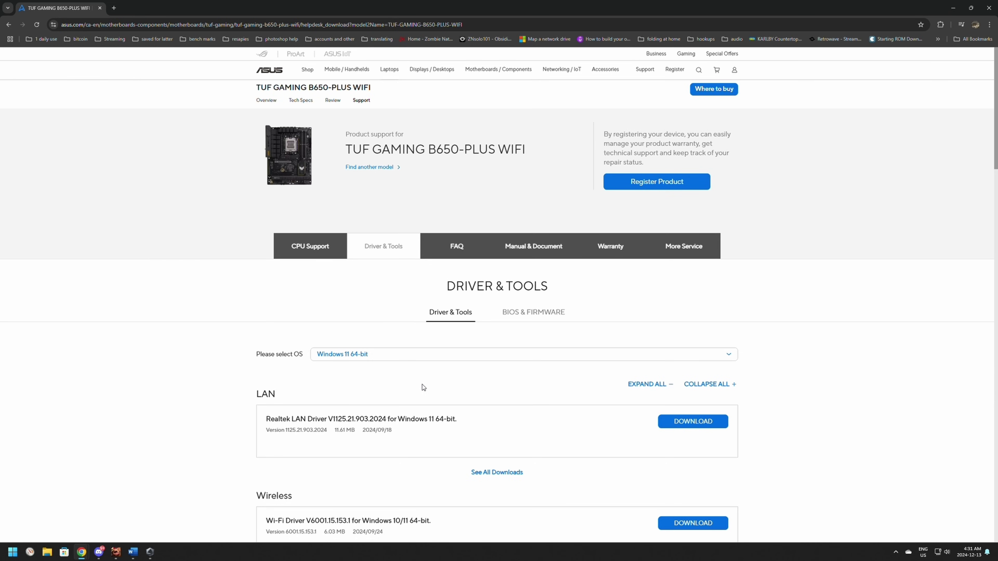
scroll(427, 356, "down", 20)
scroll(427, 356, "up", 20)
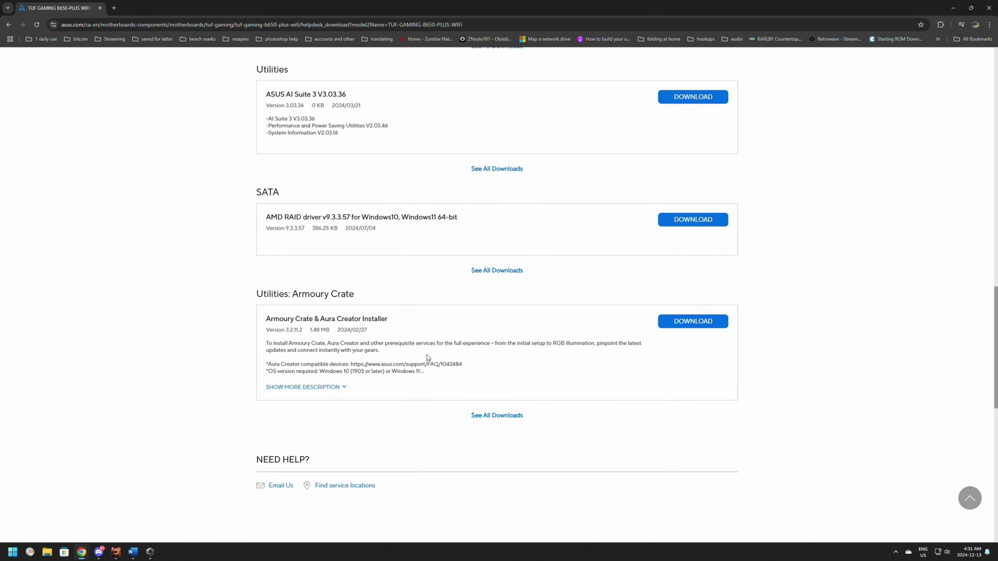
scroll(432, 346, "up", 5)
- Show the BIOS & FIRMWARE list with version 3057 (13.04 MB, 2024/11/06), briefly checking Armoury Crate
left_click(533, 313)
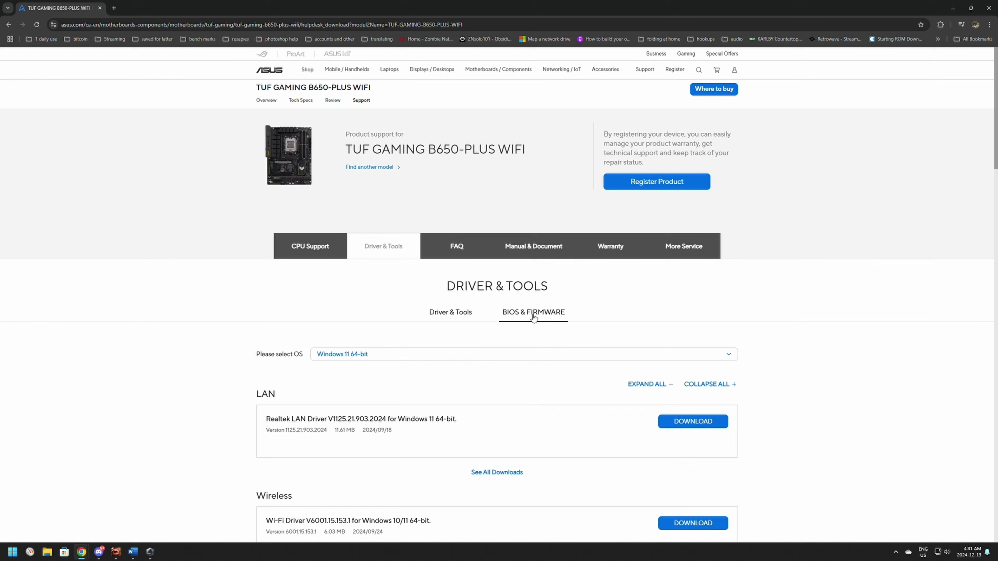
scroll(254, 290, "down", 2)
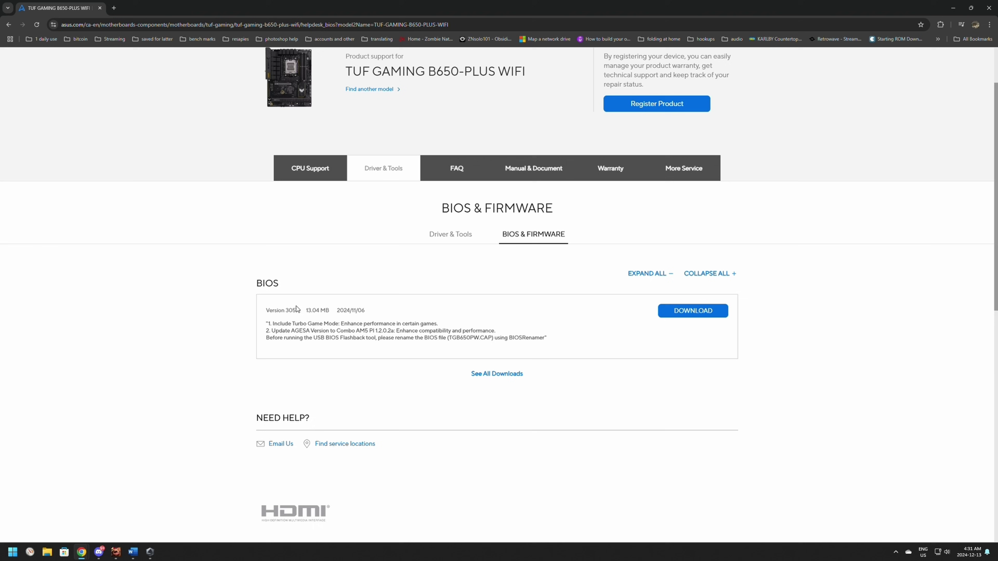
left_click(149, 551)
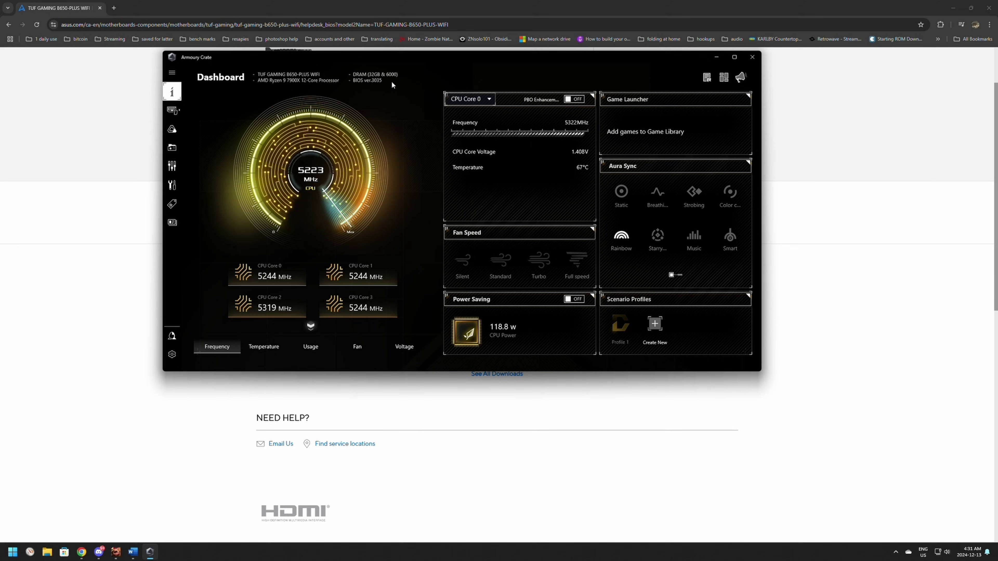
left_click(477, 8)
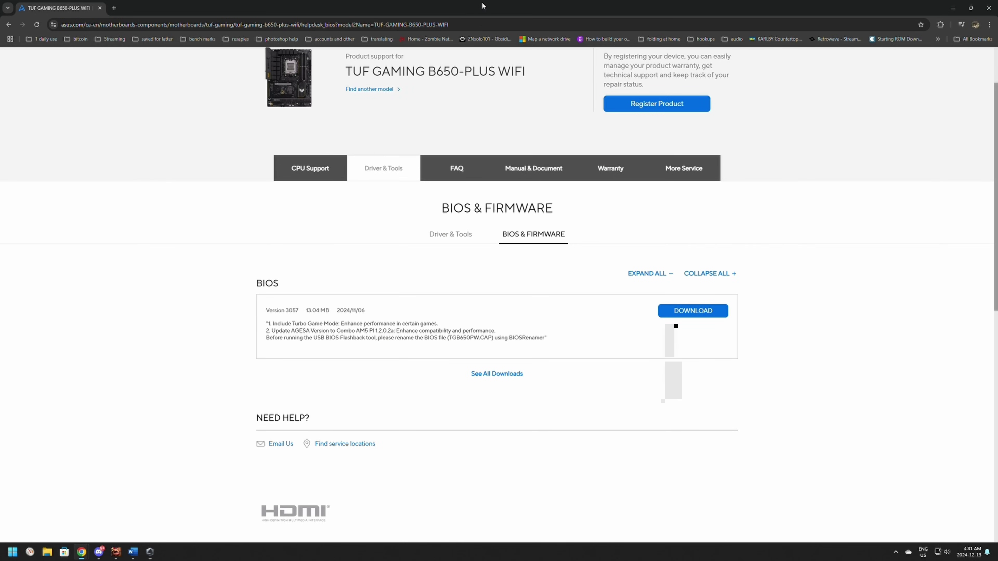
- Download BIOS 3057 and confirm TUF-GAMING-B650-PLUS-WIFI-ASUS-3057.zip (13.0 MB) in download history
left_click(700, 311)
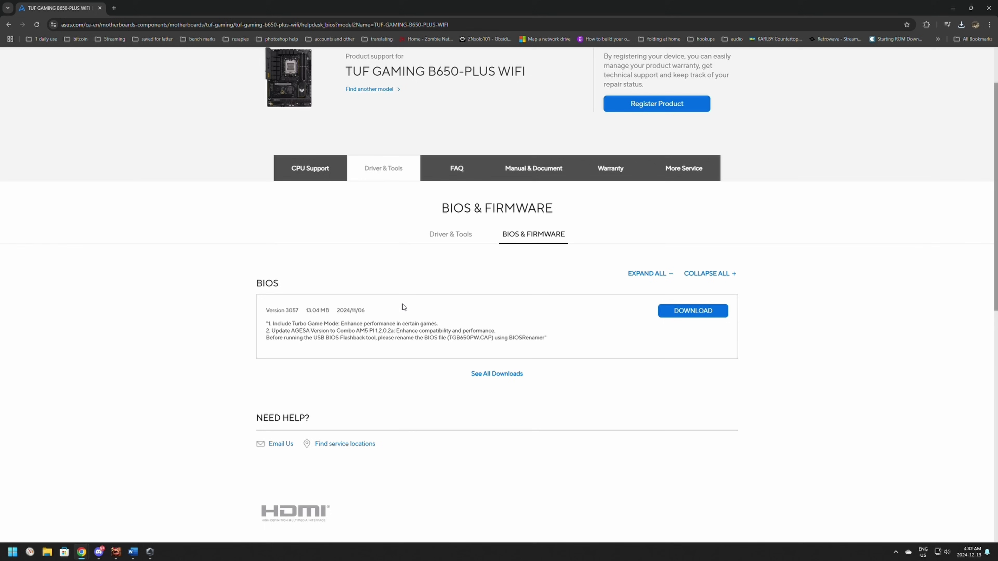
left_click_drag(270, 324, 495, 349)
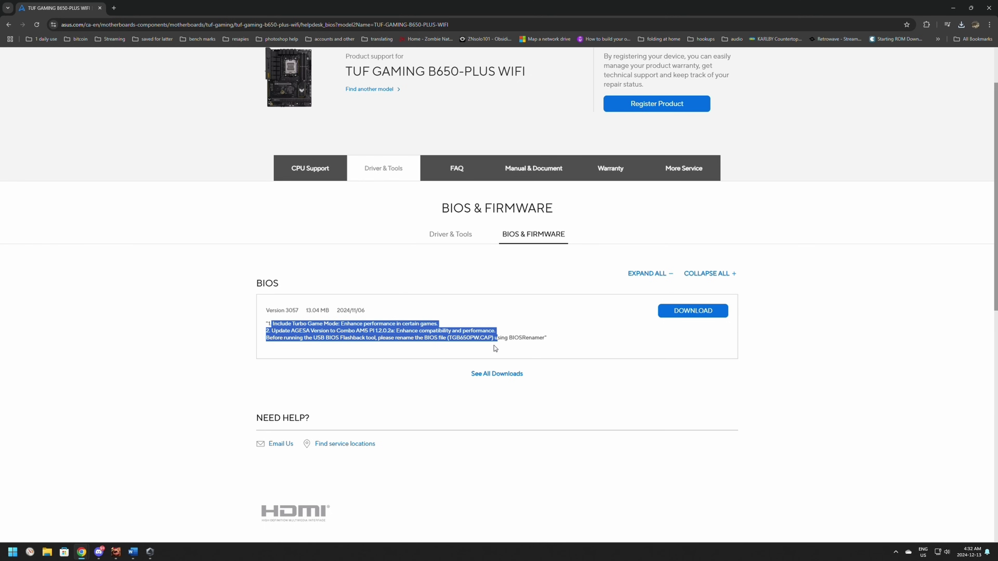
left_click(495, 348)
left_click(960, 24)
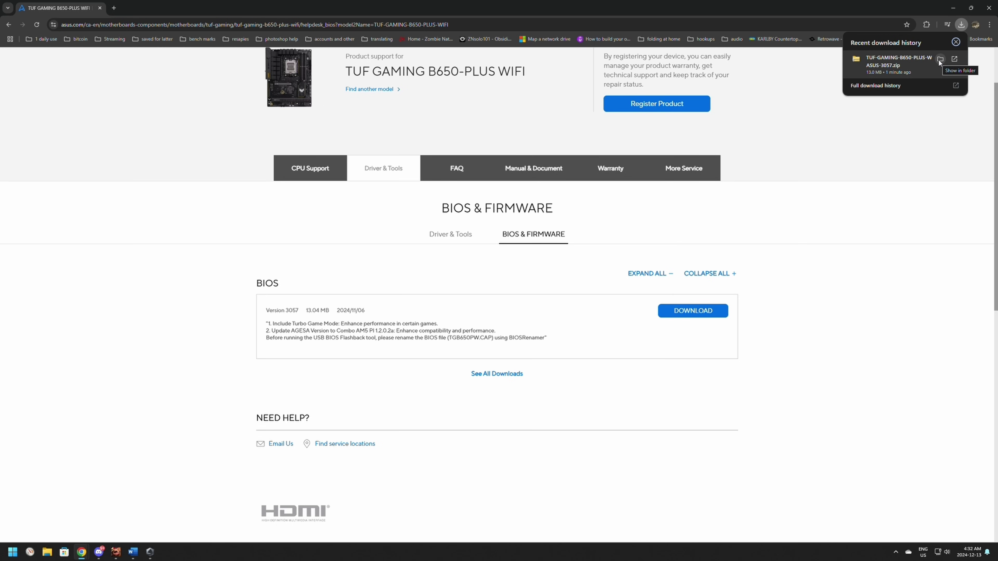
- Extract the BIOS 3057 zip and run BIOSRenamer to produce TGB650PW.CAP
left_click(940, 58)
right_click(550, 184)
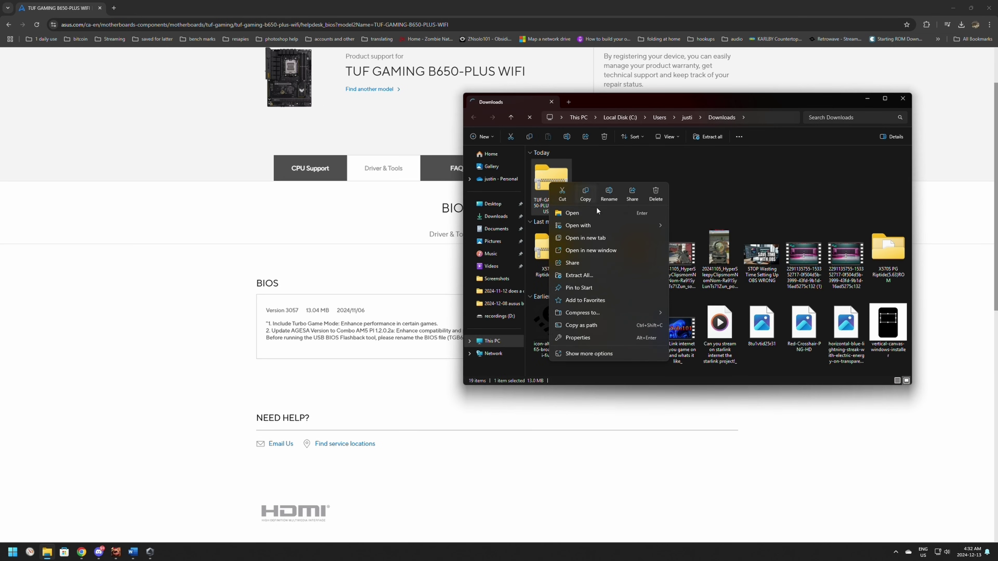
left_click(555, 187)
right_click(556, 188)
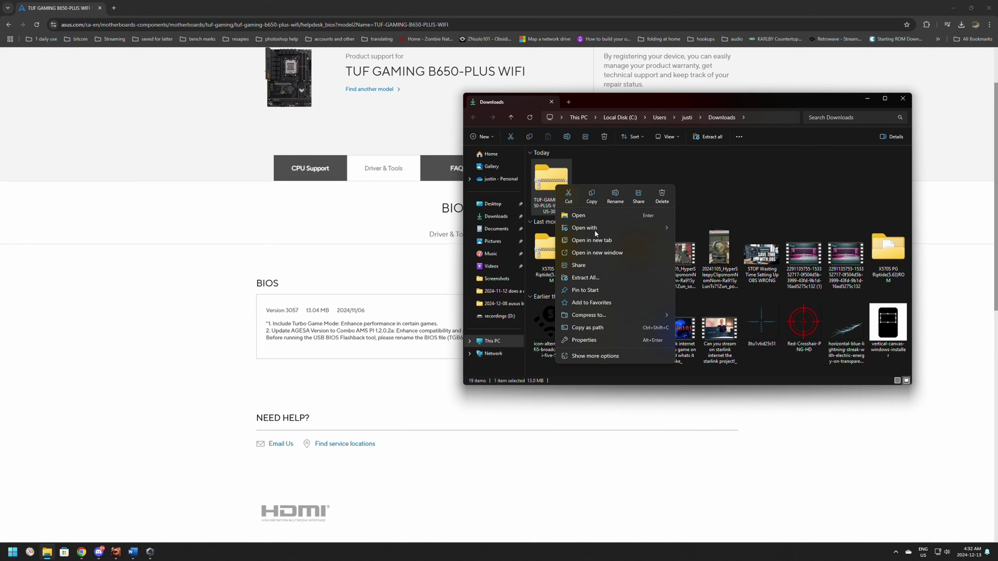
left_click(580, 278)
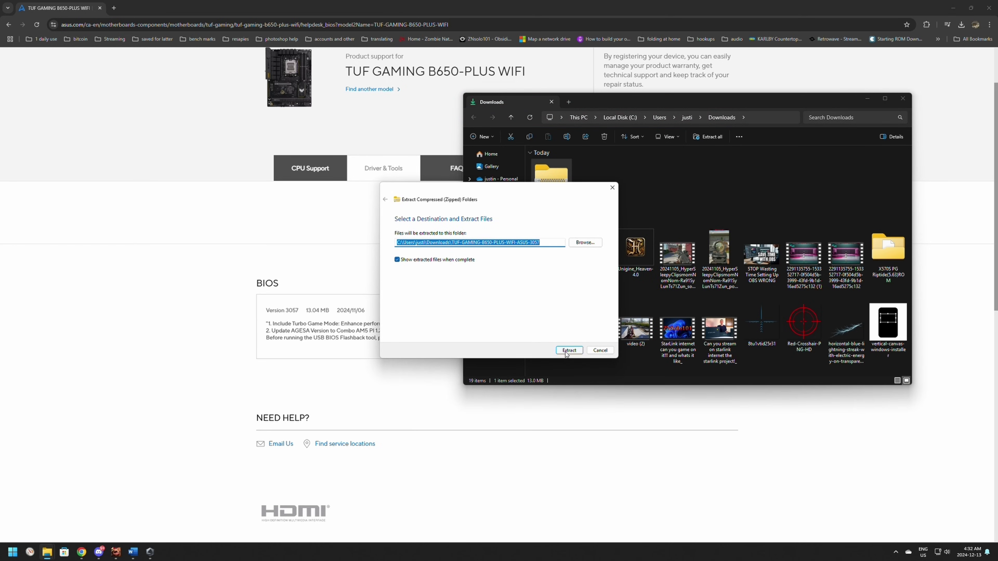
left_click(569, 350)
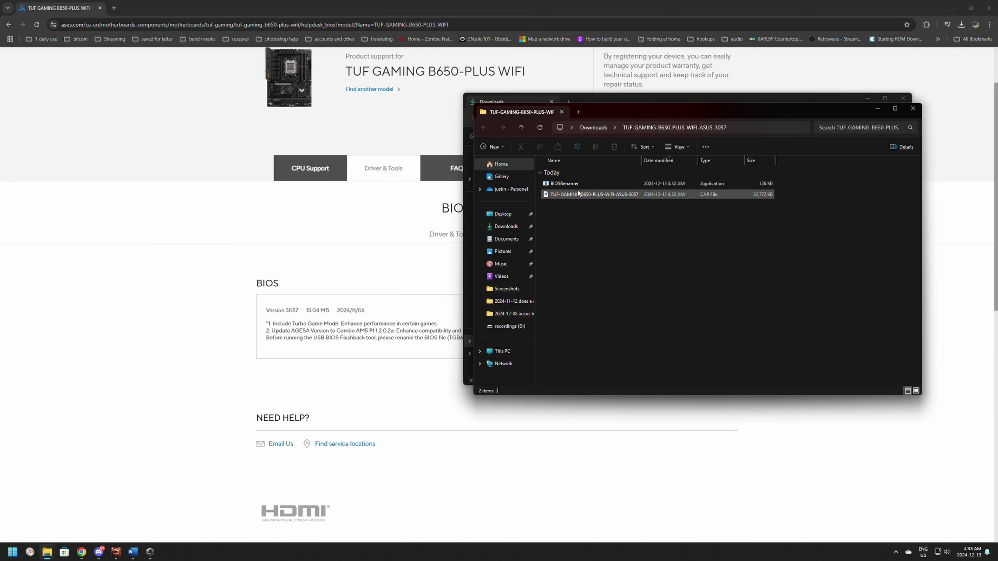
double_click(565, 183)
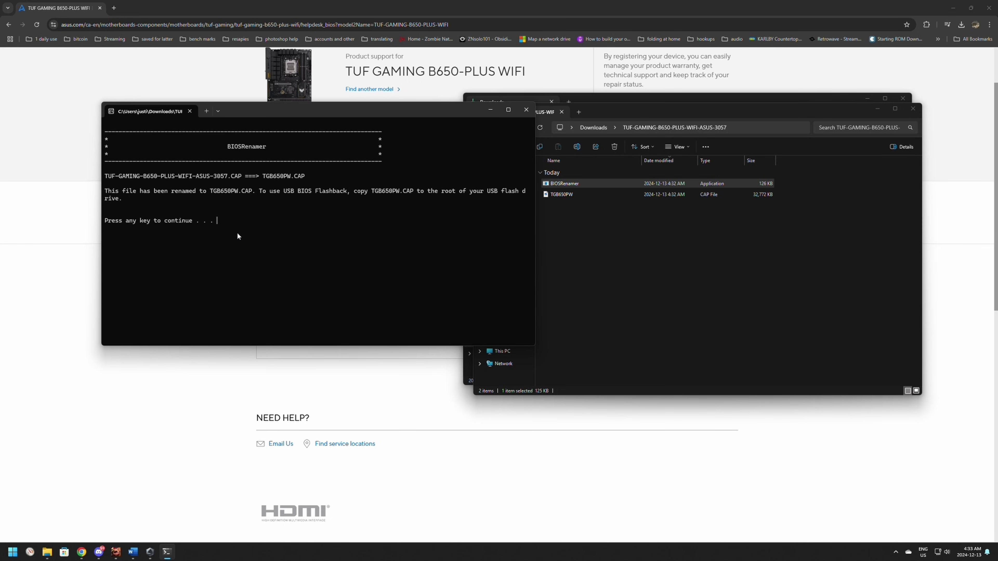
key("Return")
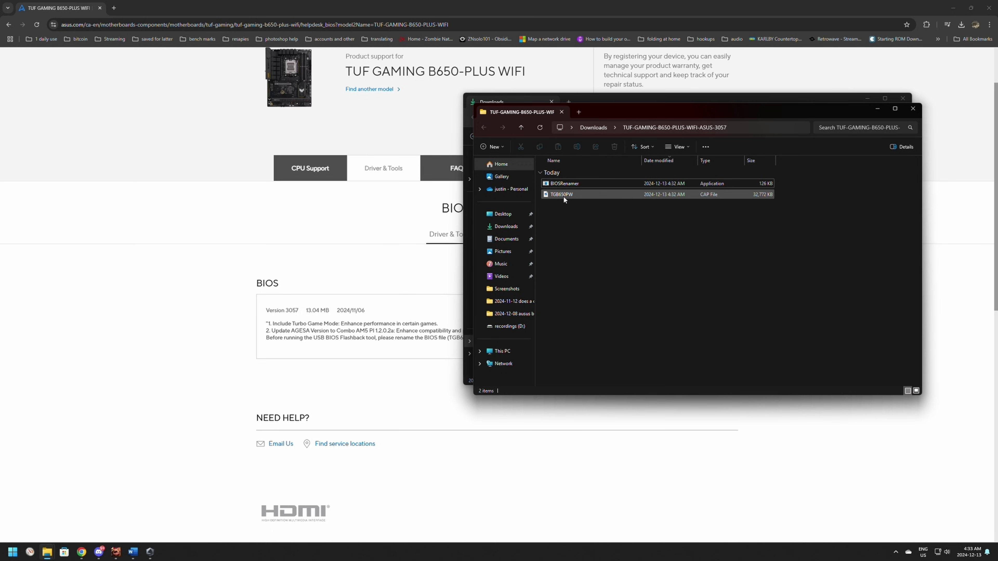
left_click(912, 109)
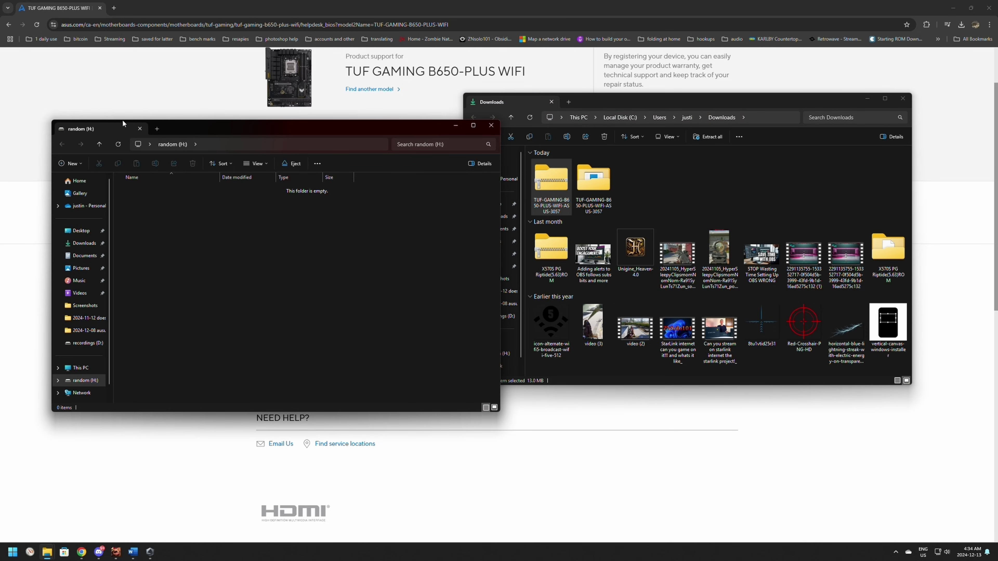
right_click(47, 554)
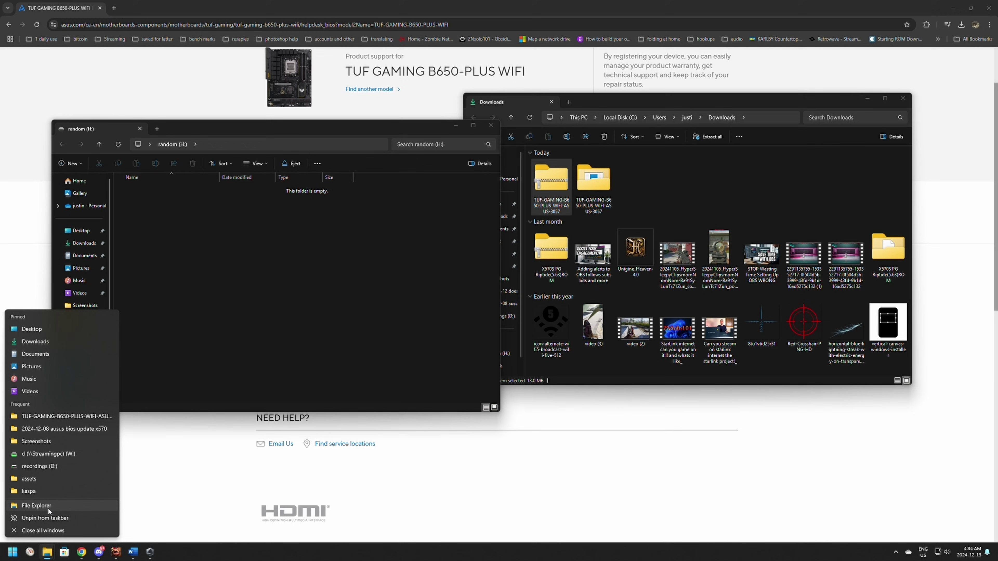
left_click(36, 506)
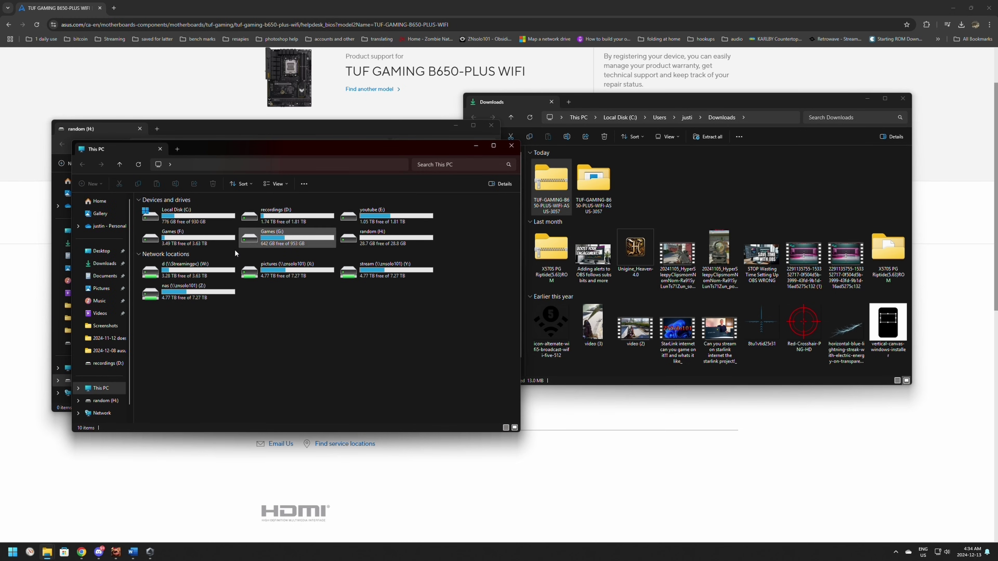
scroll(100, 389, "down", 1)
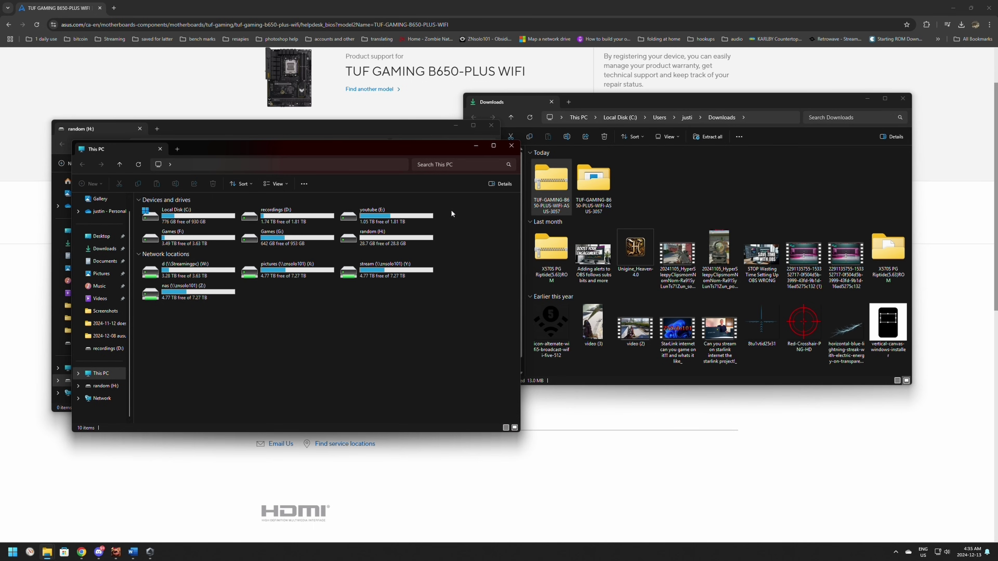
left_click(511, 146)
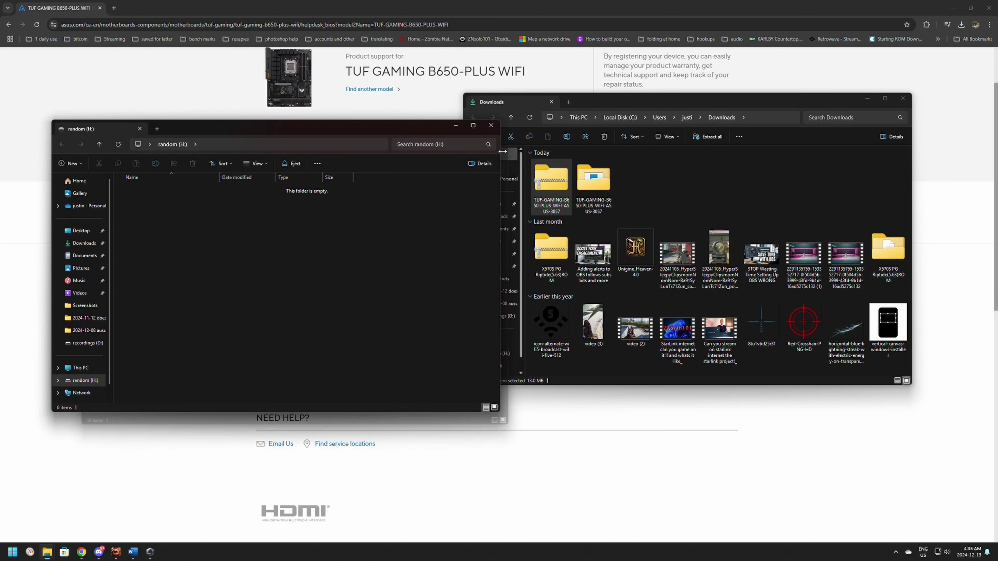
- Copy the TUF-GAMING-B650-PLUS-WIFI-ASUS-3057 folder from Downloads onto the random (H:) drive
left_click(659, 188)
left_click_drag(592, 188, 289, 279)
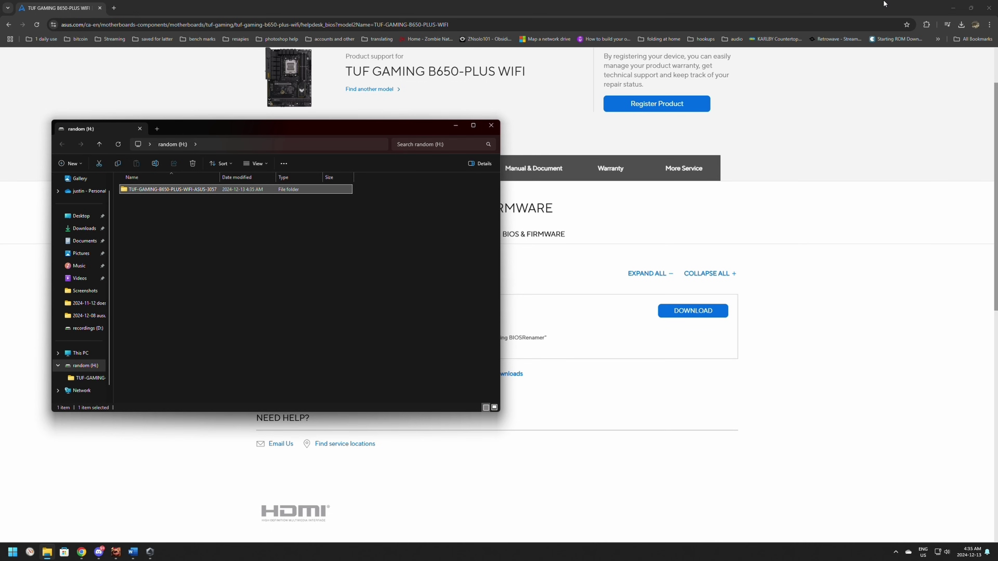
- Minimize Chrome and close the random (H:) Explorer window before rebooting into the BIOS
left_click(989, 8)
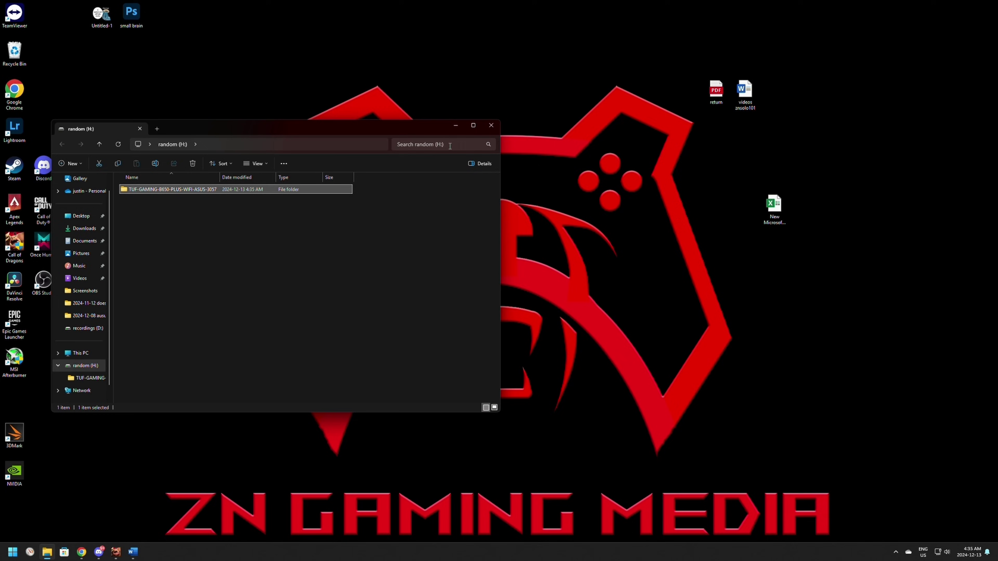
left_click_drag(432, 129, 521, 112)
left_click(581, 111)
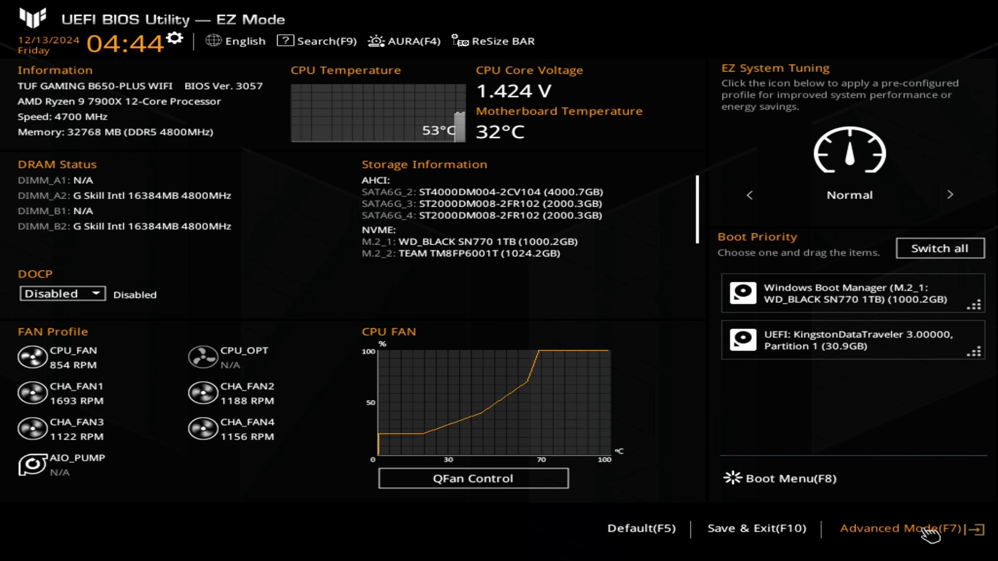
- Switch to Advanced Mode and launch ASUS EZ Flash 3 Utility from the Tool page
left_click(928, 530)
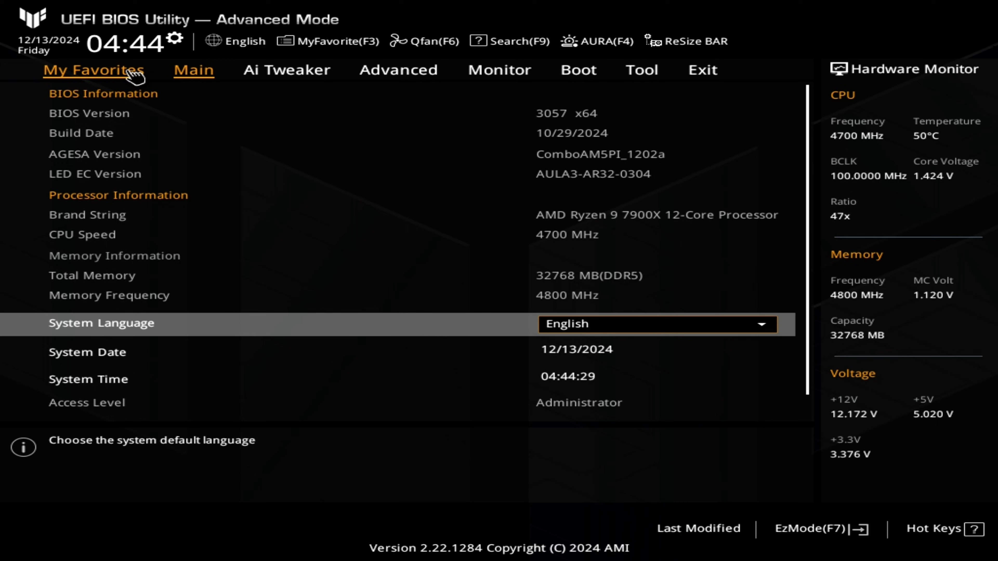
left_click(642, 71)
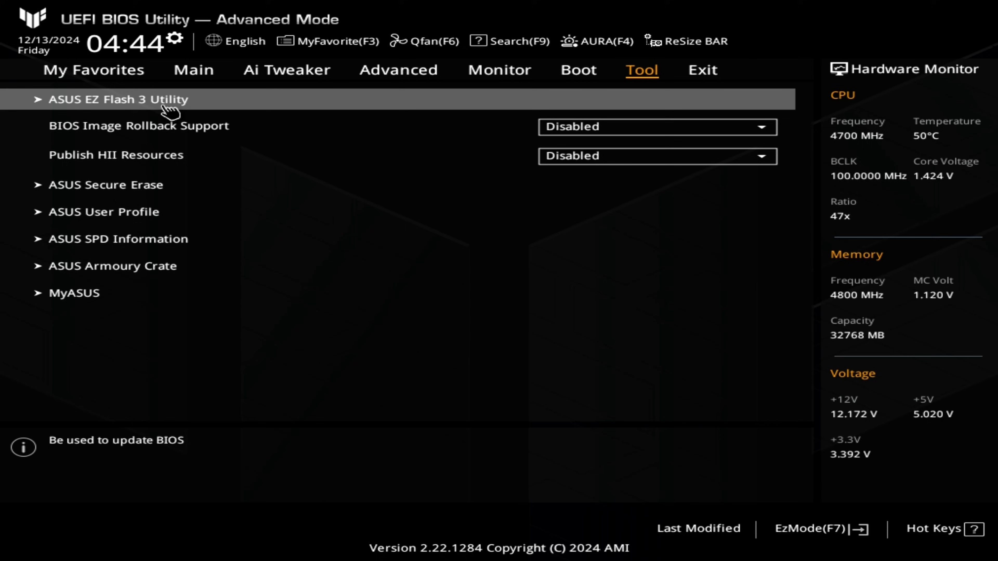
left_click(170, 102)
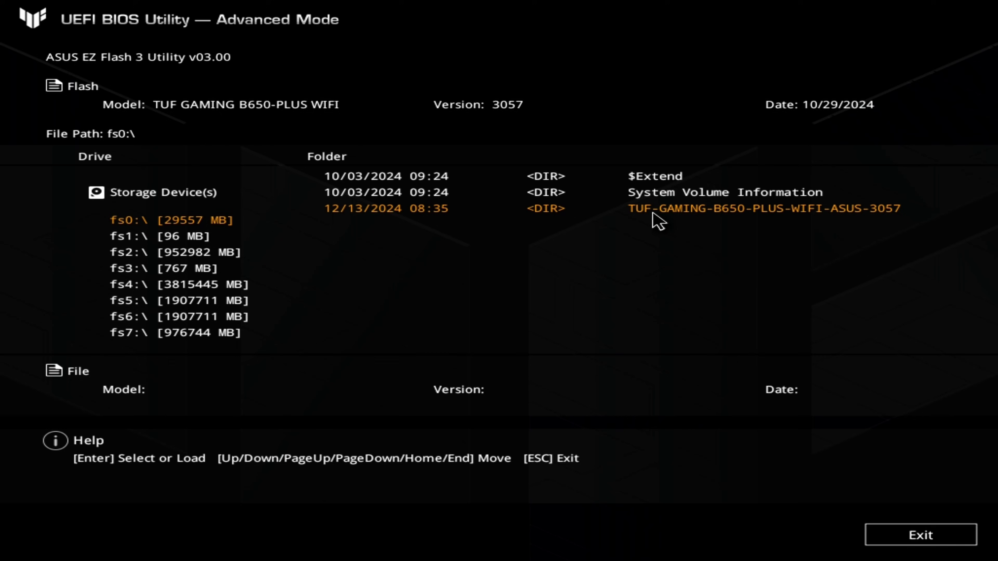
- Select TGB650PW.CAP inside the USB drive's TUF-GAMING-B650-PLUS-WIFI-ASUS-3057 folder
left_click(720, 214)
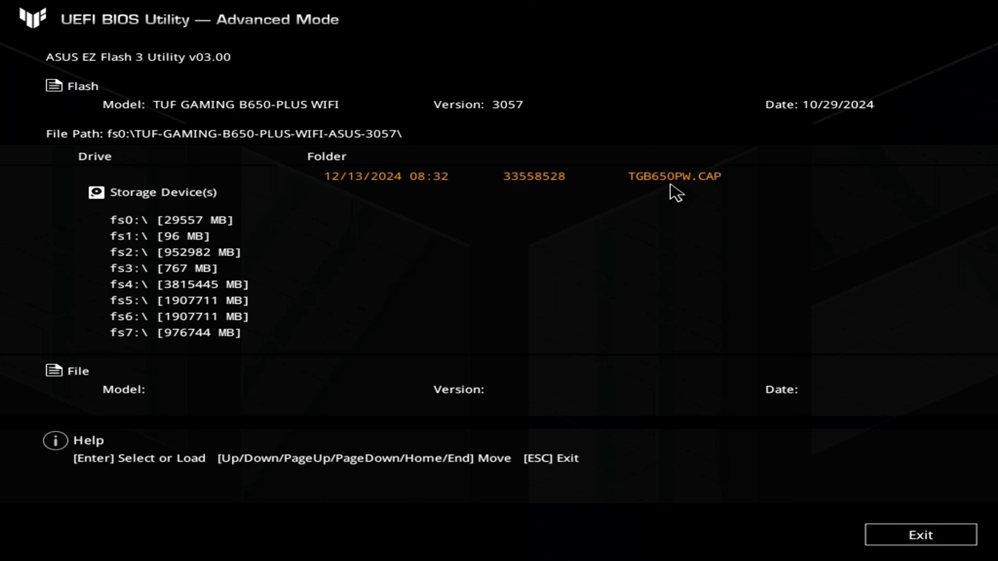
left_click(372, 180)
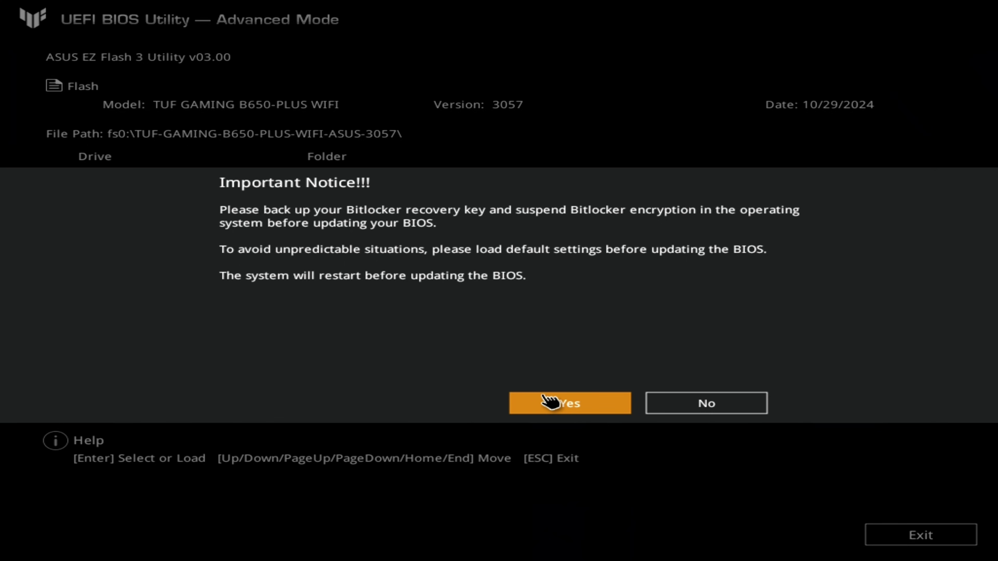
- Accept the notice, the file-read prompt and the update prompt to flash BIOS 3057
left_click(550, 401)
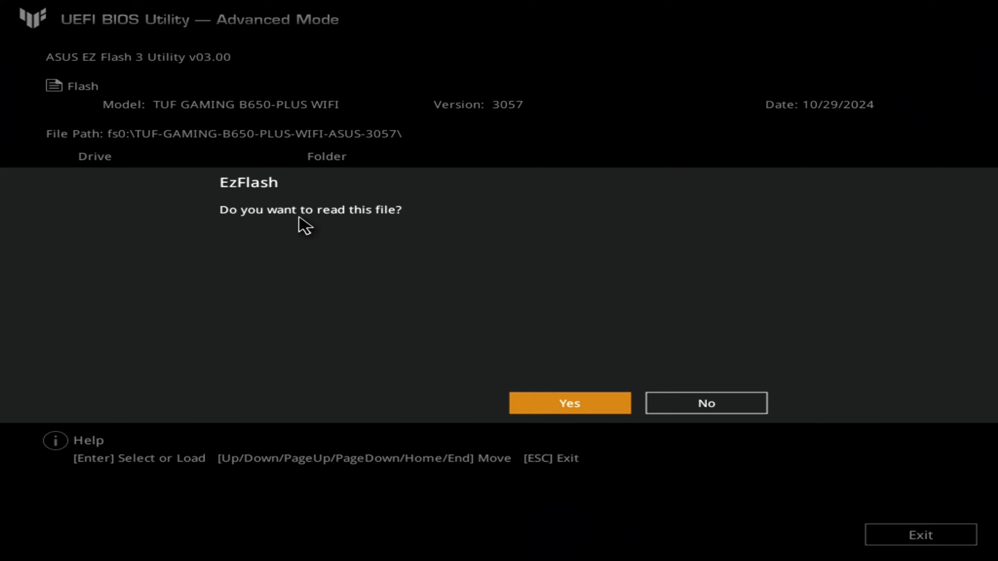
left_click(573, 409)
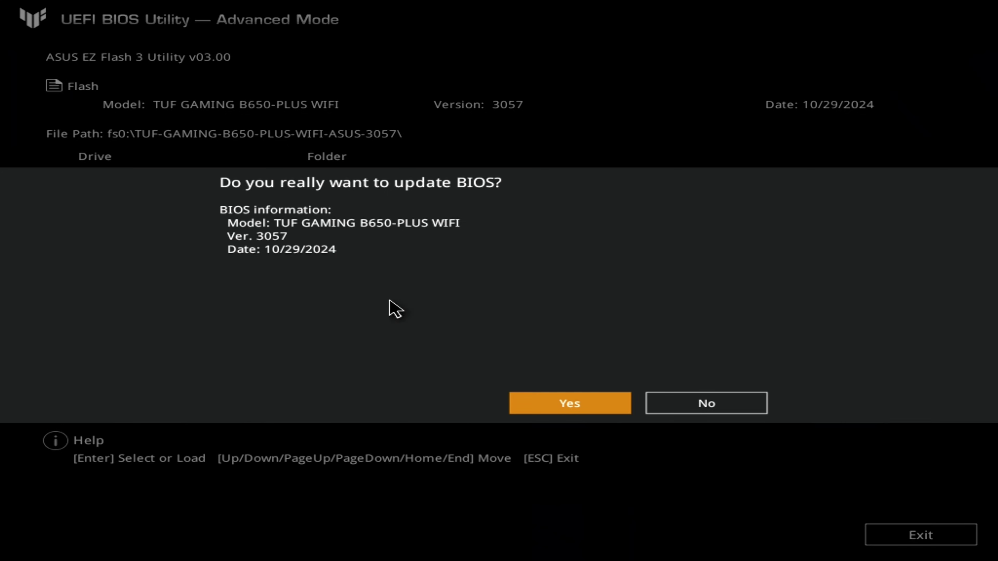
left_click(555, 405)
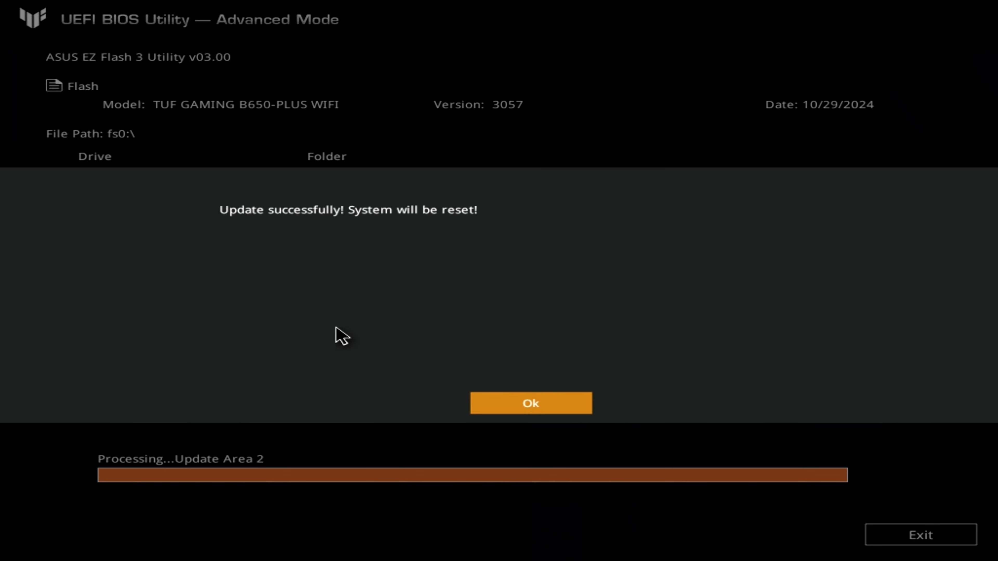
- Acknowledge the successful update so the board resets into EZ Mode showing BIOS 3057
left_click(544, 407)
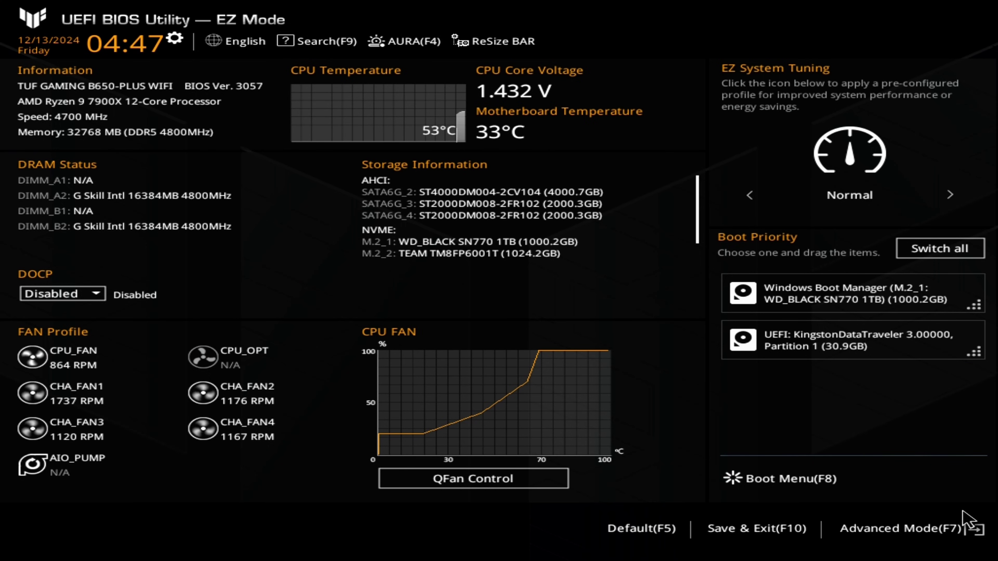
- Switch to Advanced Mode and show the Ai Tweaker page, where memory targets 4800MHz
left_click(880, 531)
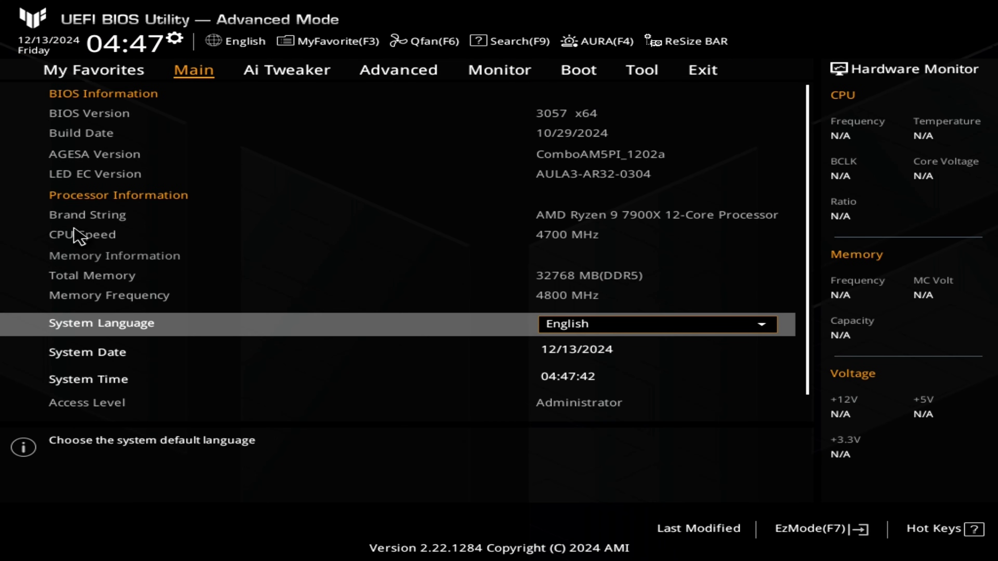
left_click(290, 74)
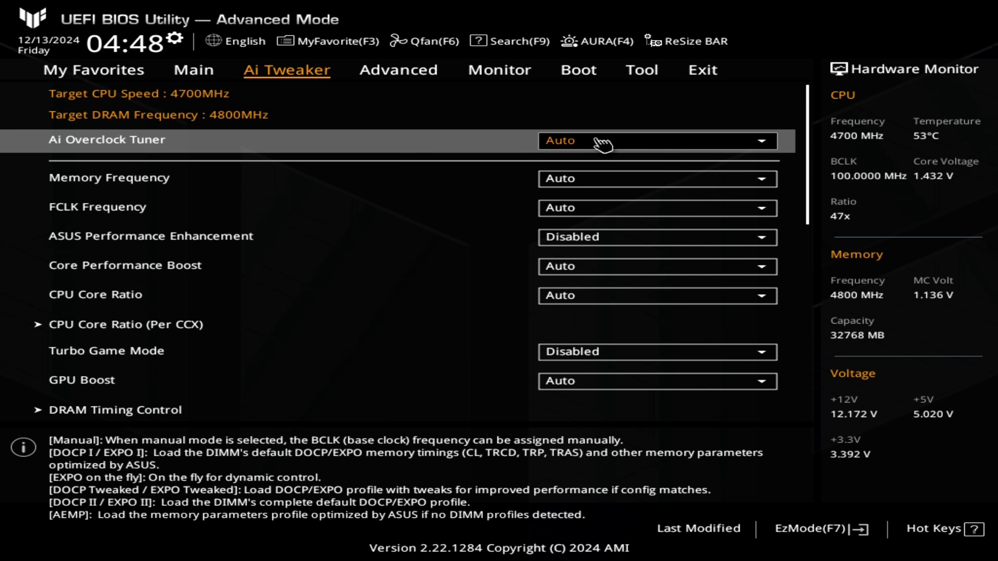
left_click(596, 140)
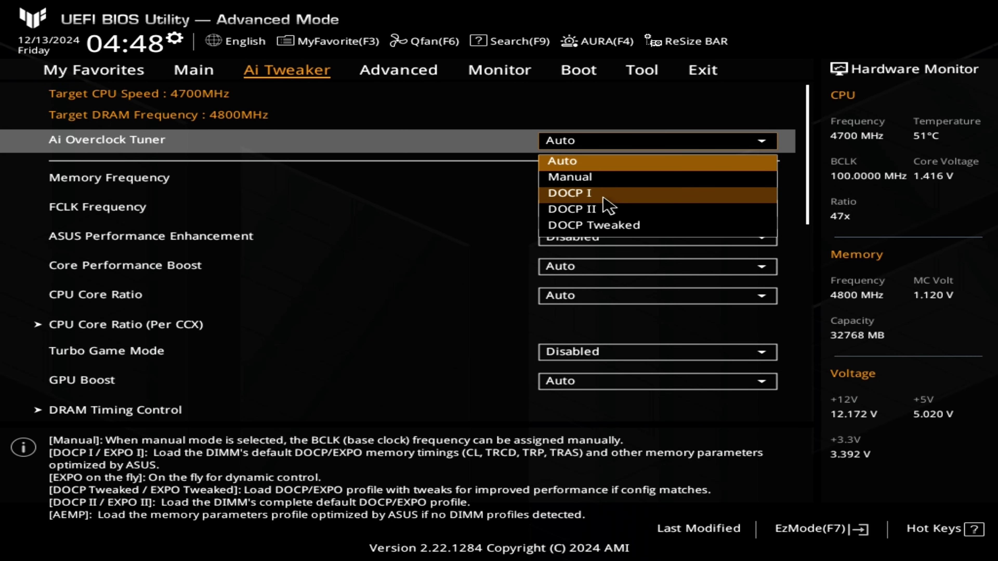
left_click(590, 194)
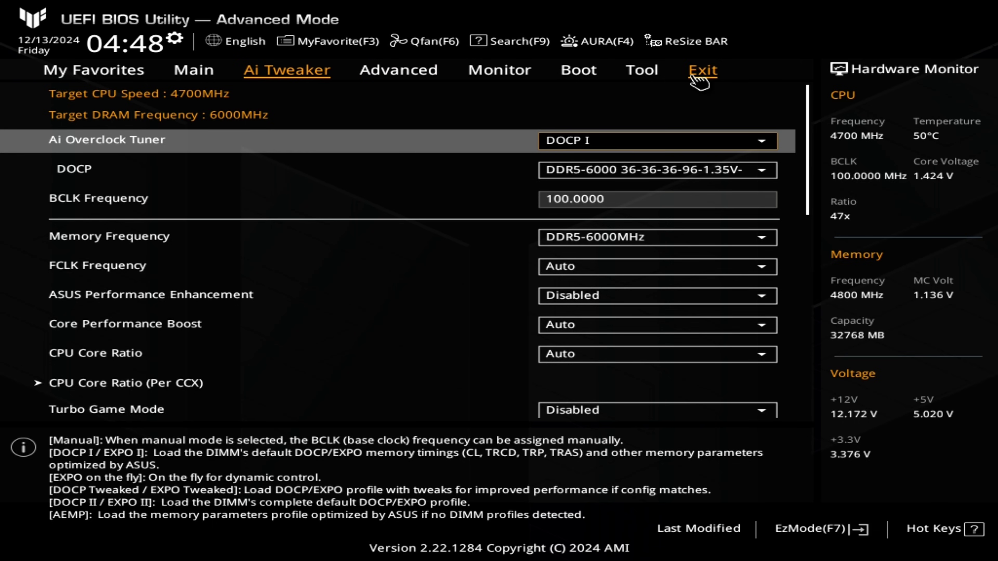
- From the Exit tab, choose Save Changes & Reset to list the DOCP I changes
left_click(706, 77)
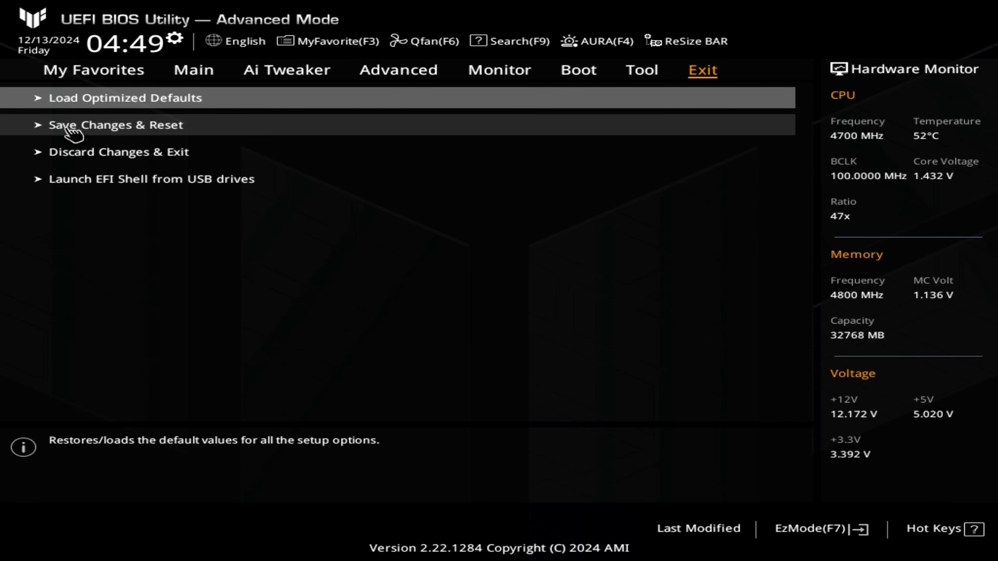
left_click(67, 127)
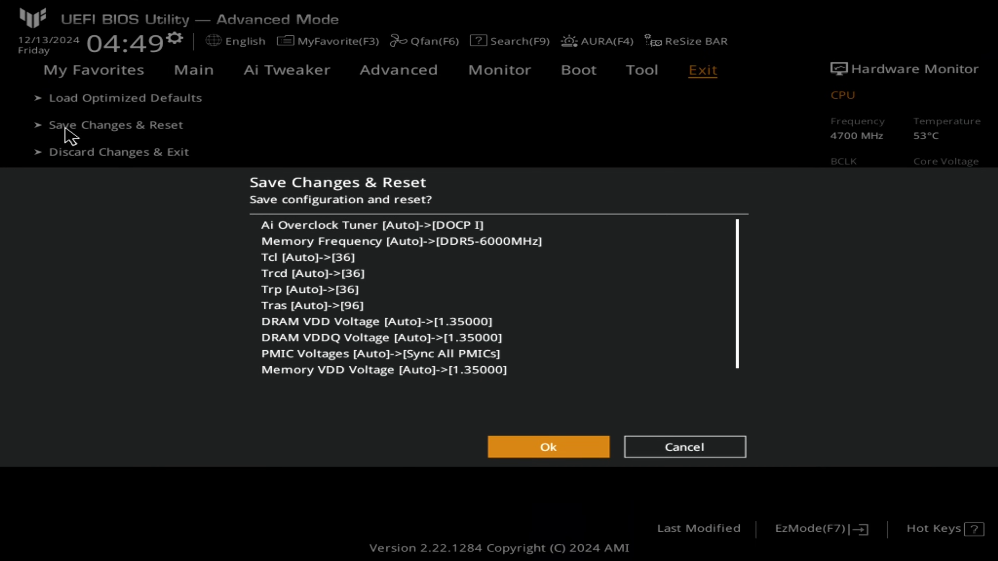